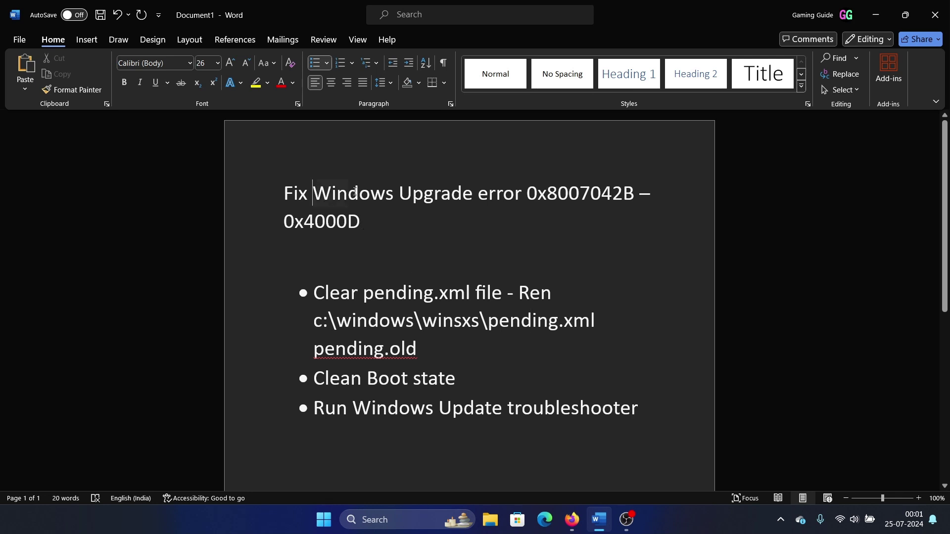
Step: Highlight the 0x8007042B error heading and the pending.xml rename command in the document
mouse_move(312, 194)
mouse_down()
mouse_move(491, 215)
mouse_move(609, 200)
mouse_up()
click(546, 244)
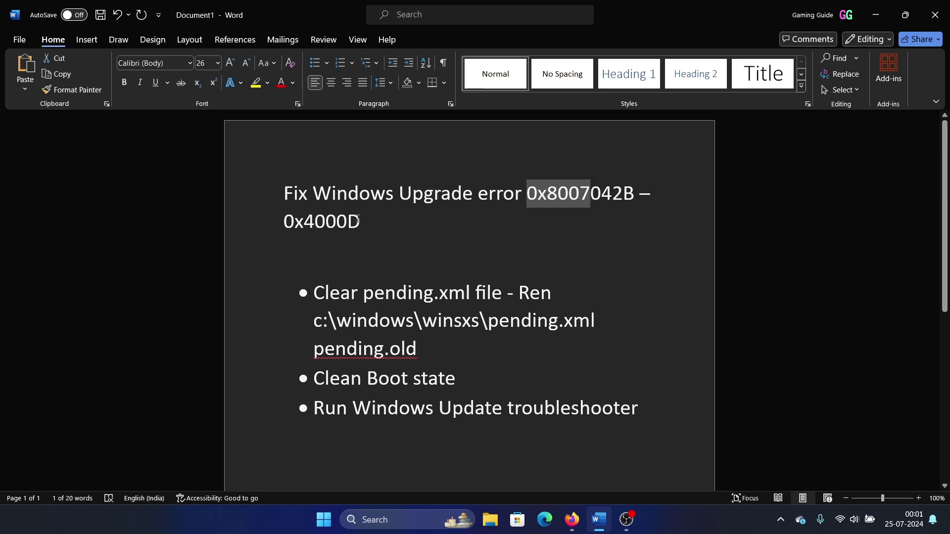
click(439, 240)
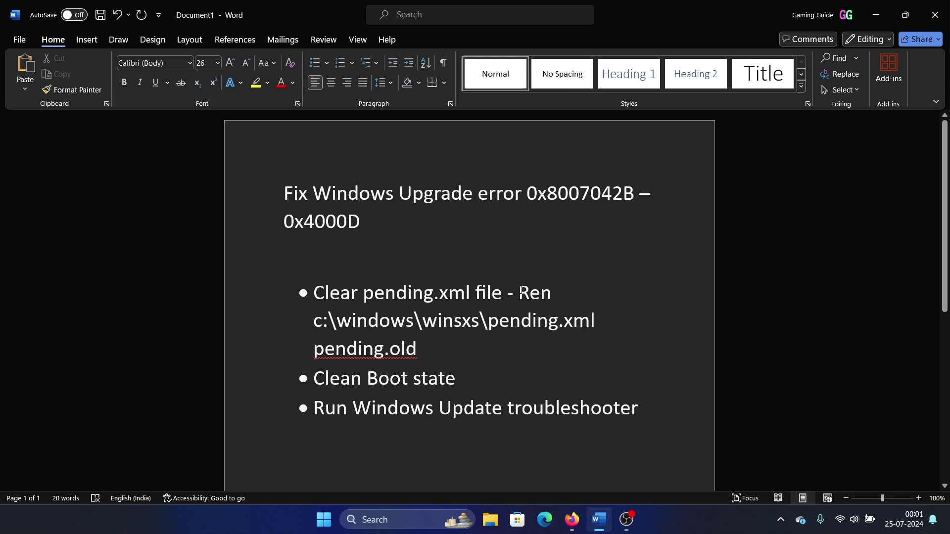
drag(519, 293, 524, 341)
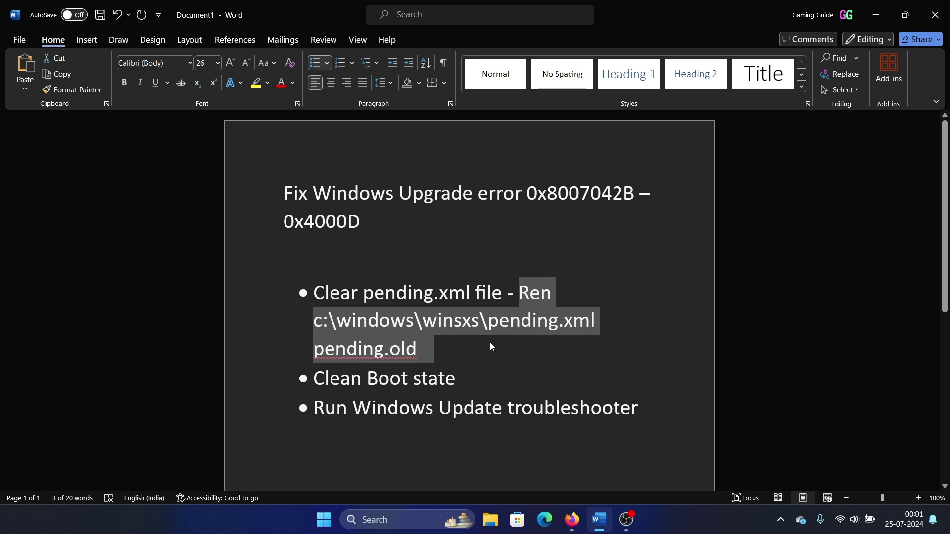
Step: Run the pending.xml-to-pending.old rename as administrator, then highlight the Clean Boot fix
click(421, 521)
text(com)
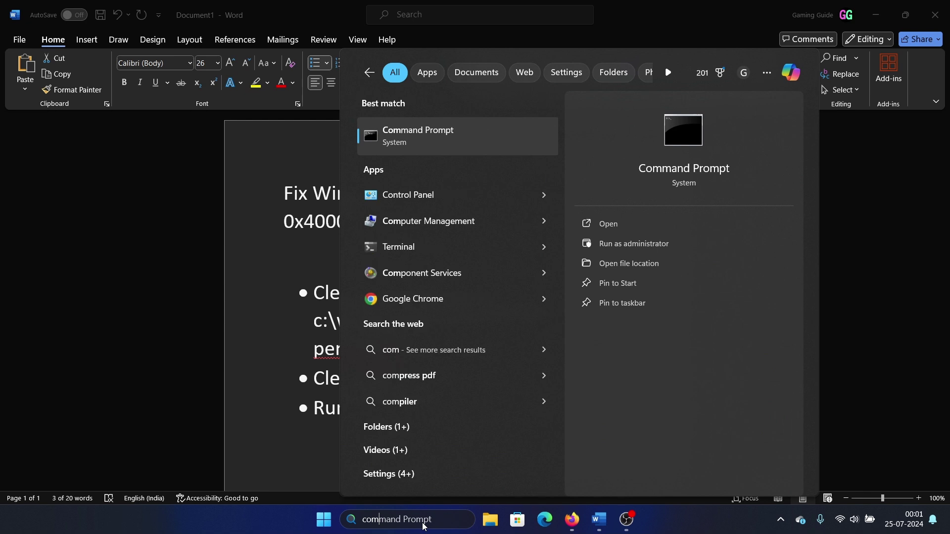
click(640, 248)
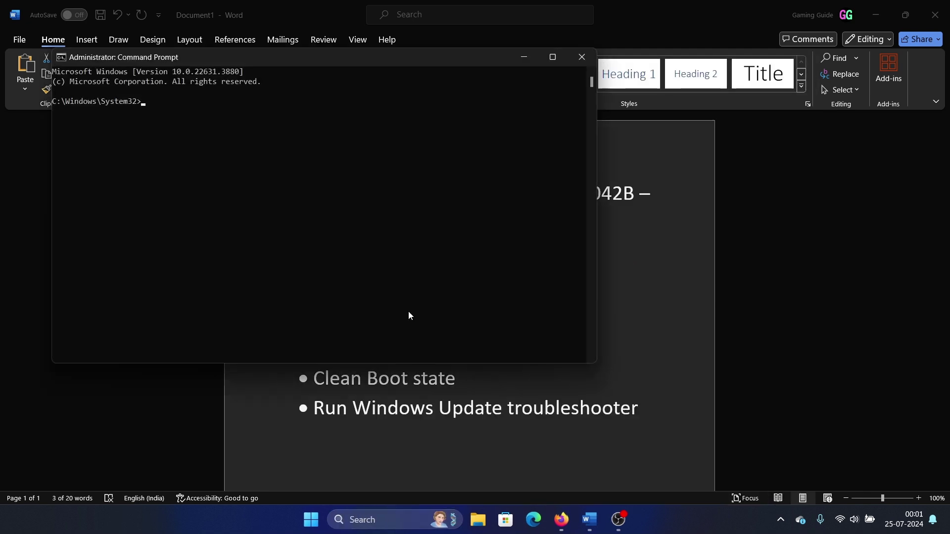
text(Ren c:\windows\winsxs\pending.xml pending.old)
key(Return)
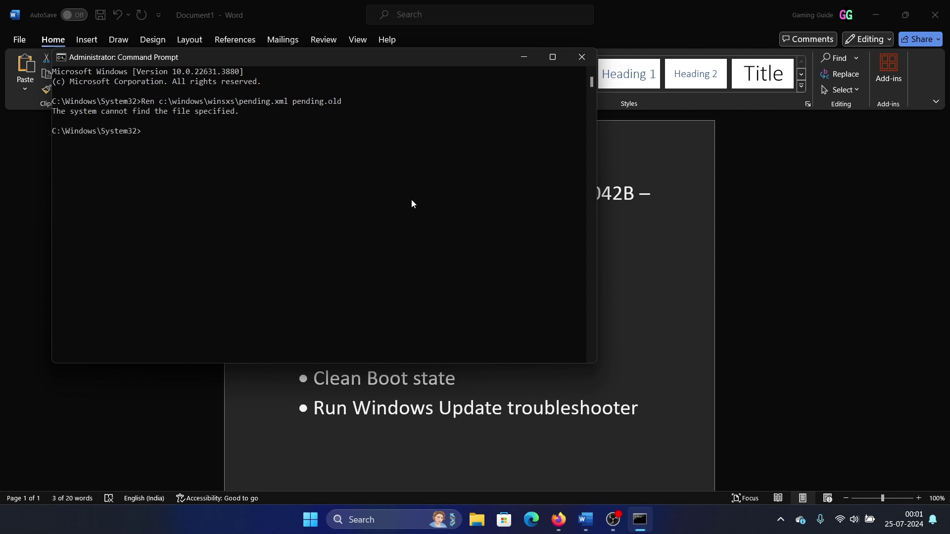
click(518, 410)
drag(329, 377, 484, 368)
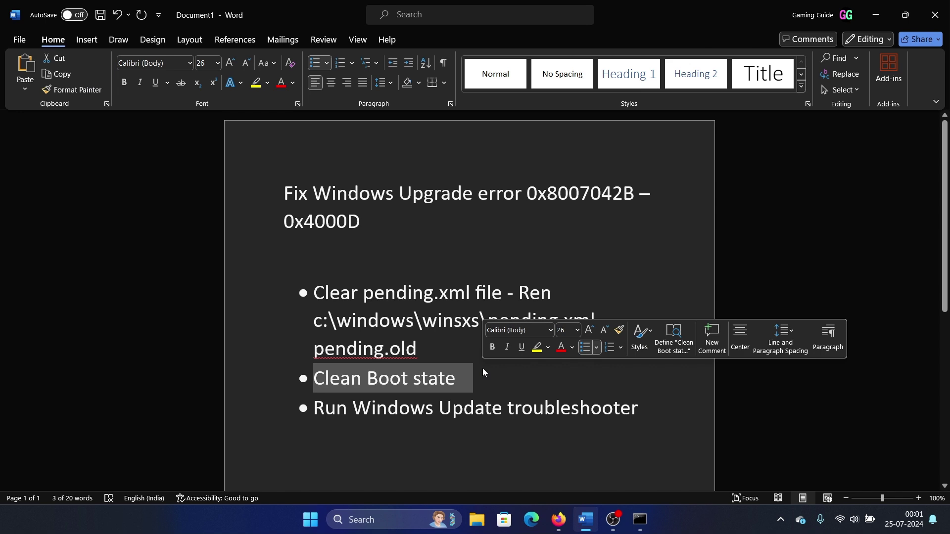
Step: Hide Microsoft services, disable all others, apply, and exit System Configuration without restarting
click(397, 521)
text(servicesys)
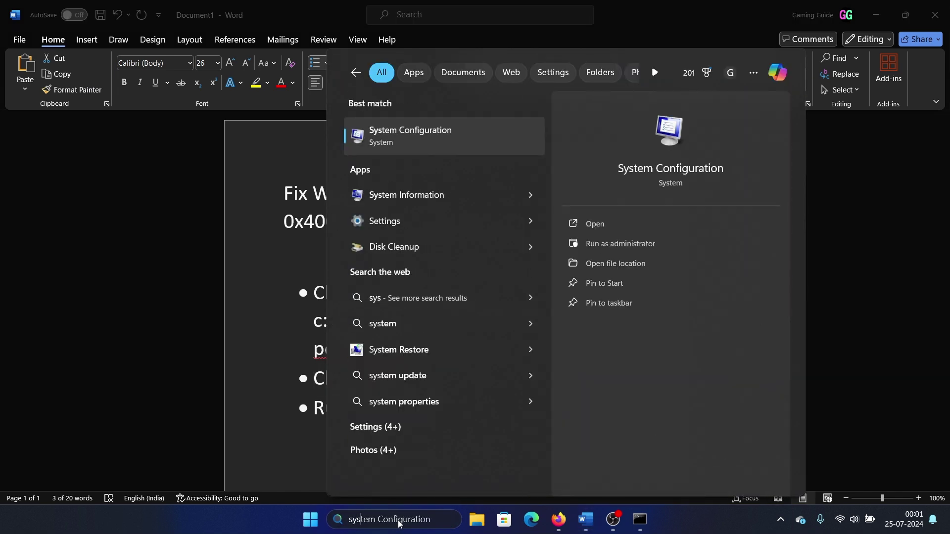
click(434, 141)
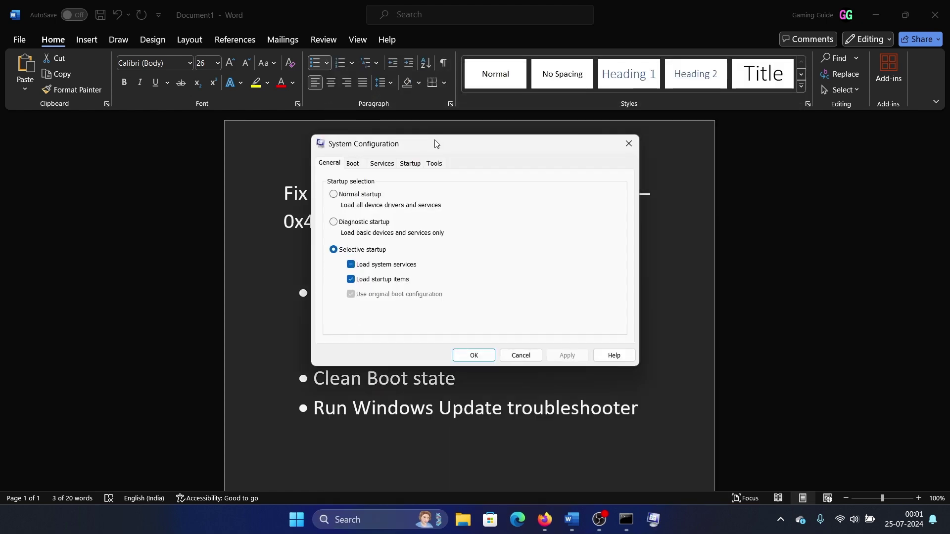
click(382, 165)
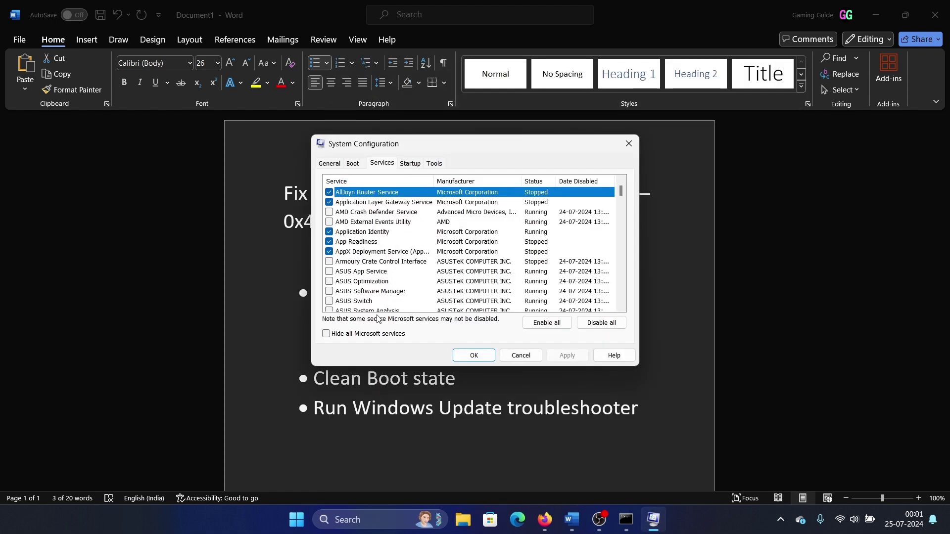
click(326, 334)
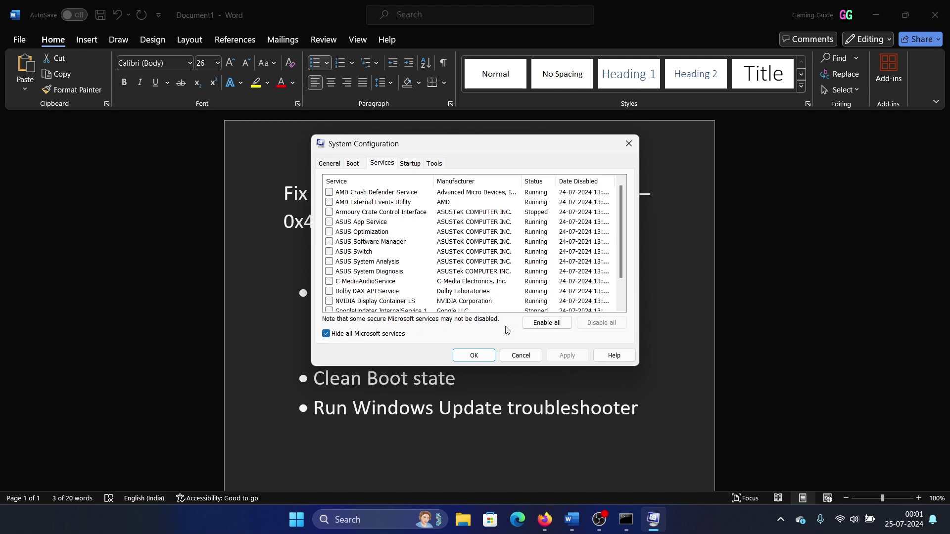
click(330, 272)
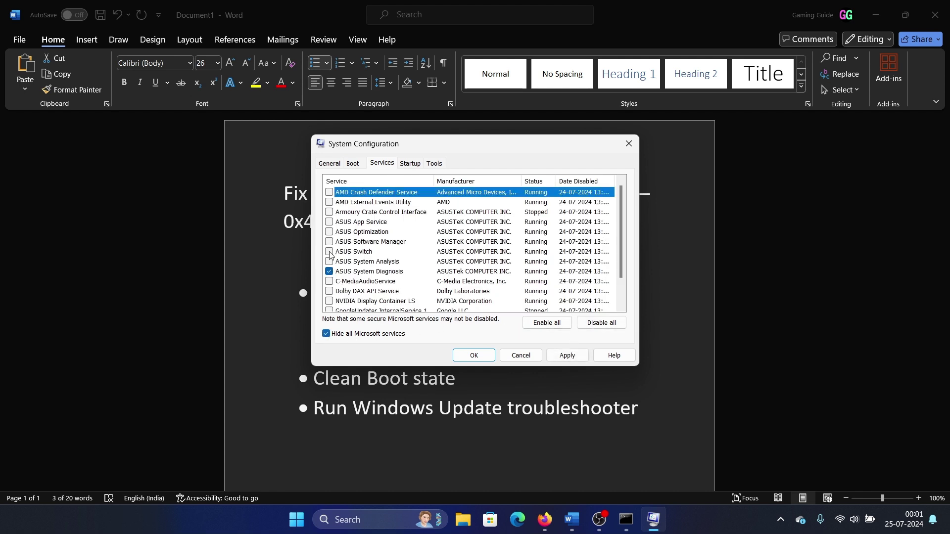
click(330, 252)
click(594, 324)
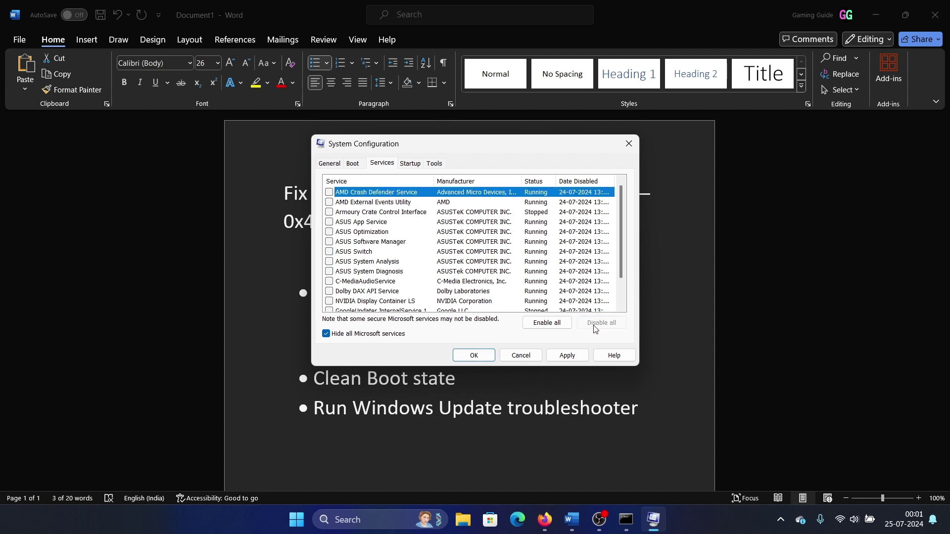
click(567, 356)
click(474, 356)
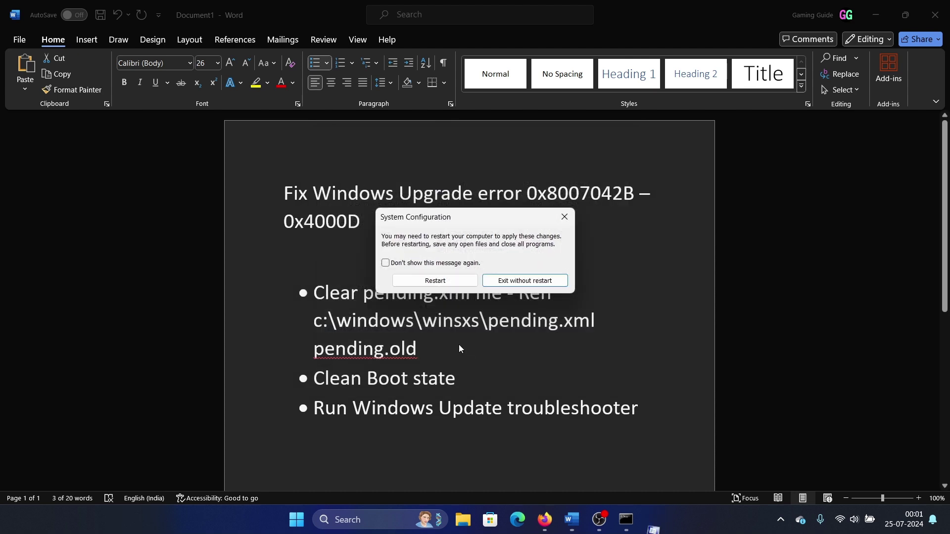
click(564, 217)
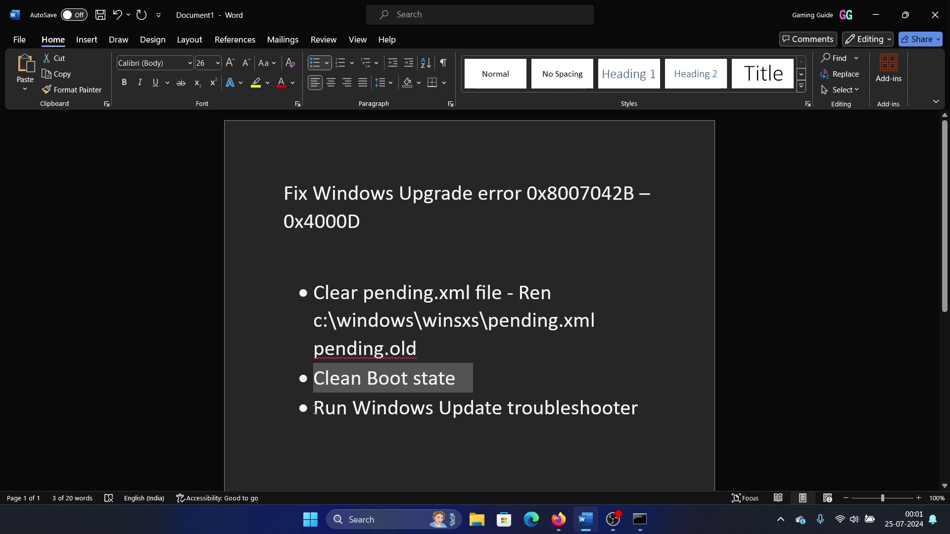
Step: Highlight the troubleshooter fix, then run Windows Update from Settings > System > Troubleshoot > Other troubleshooters
drag(315, 409, 650, 416)
click(613, 428)
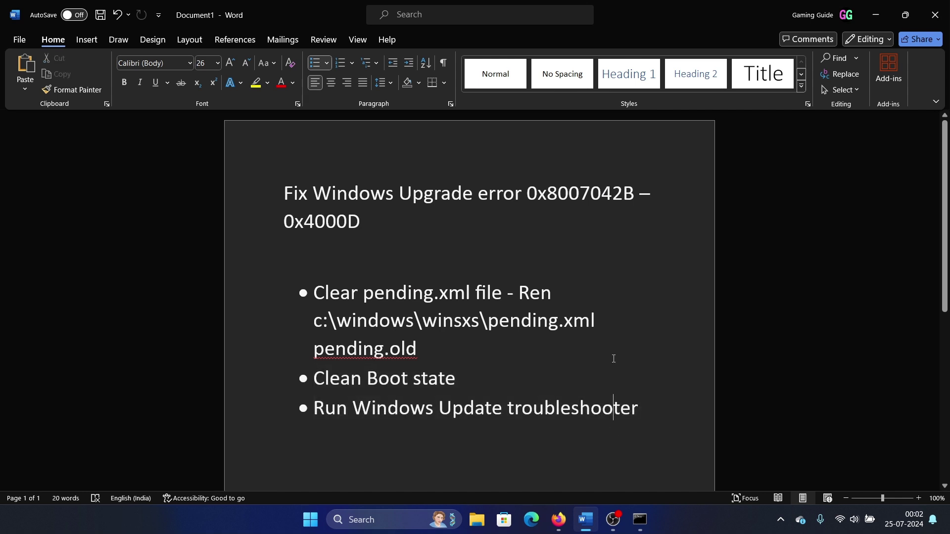
right_click(310, 520)
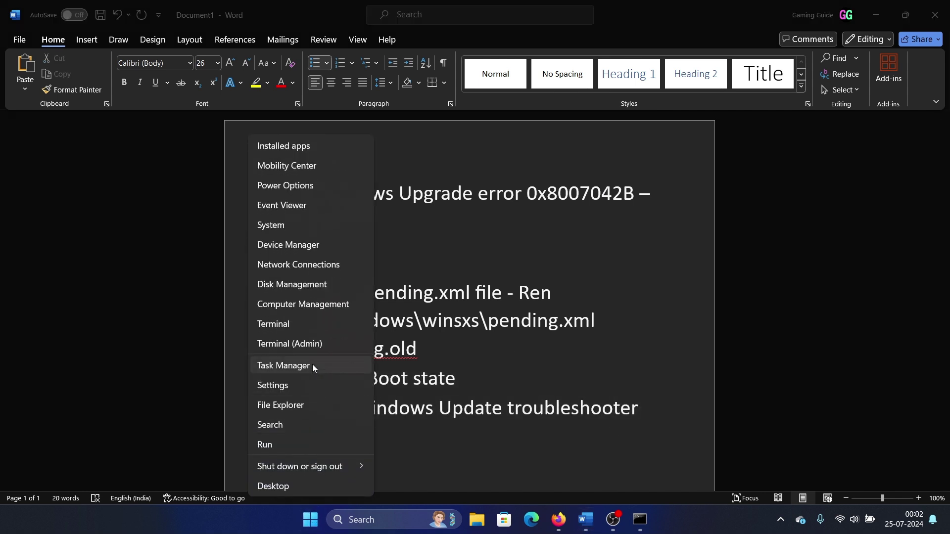
click(312, 383)
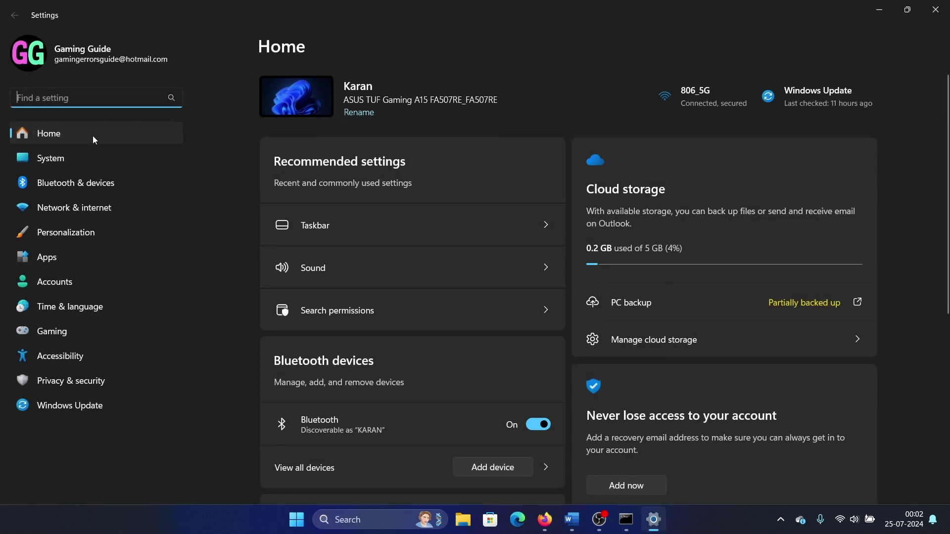
click(71, 161)
scroll(411, 362, down, 3)
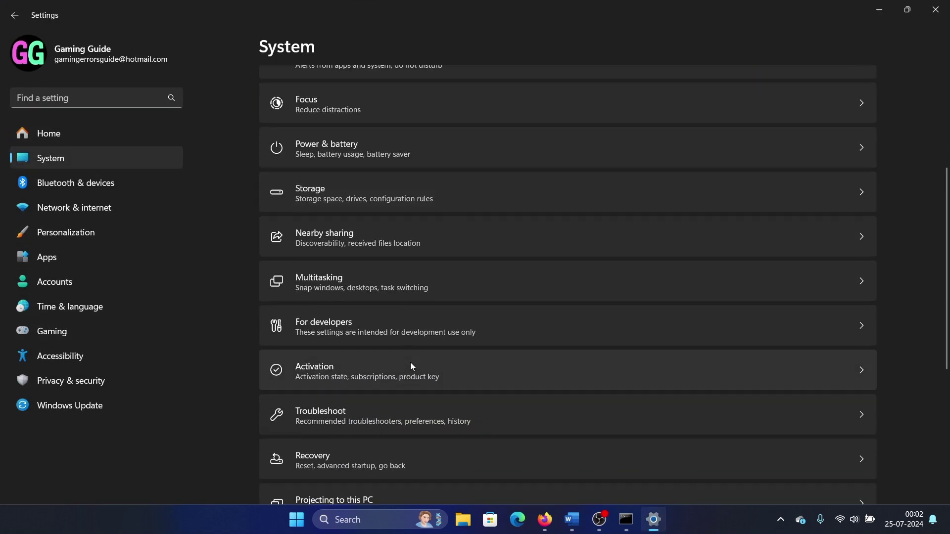
click(408, 415)
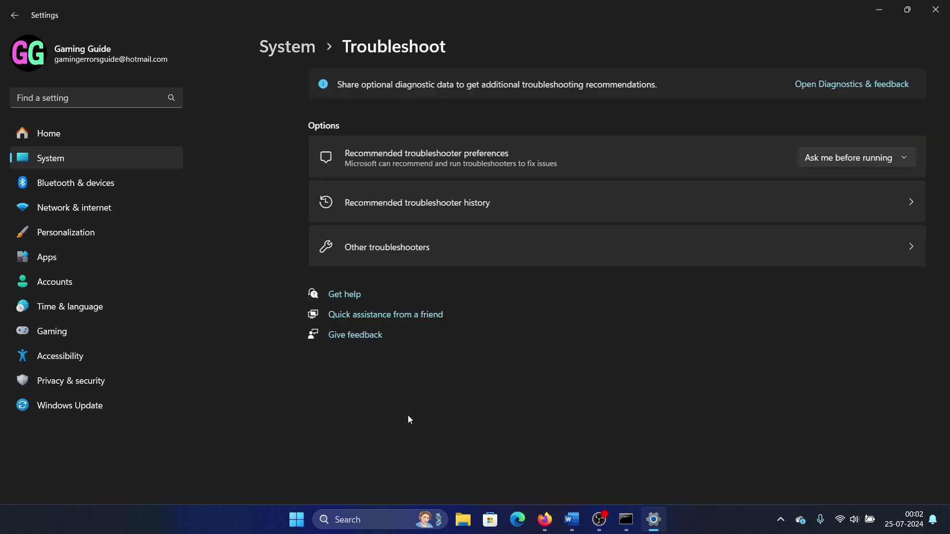
click(369, 247)
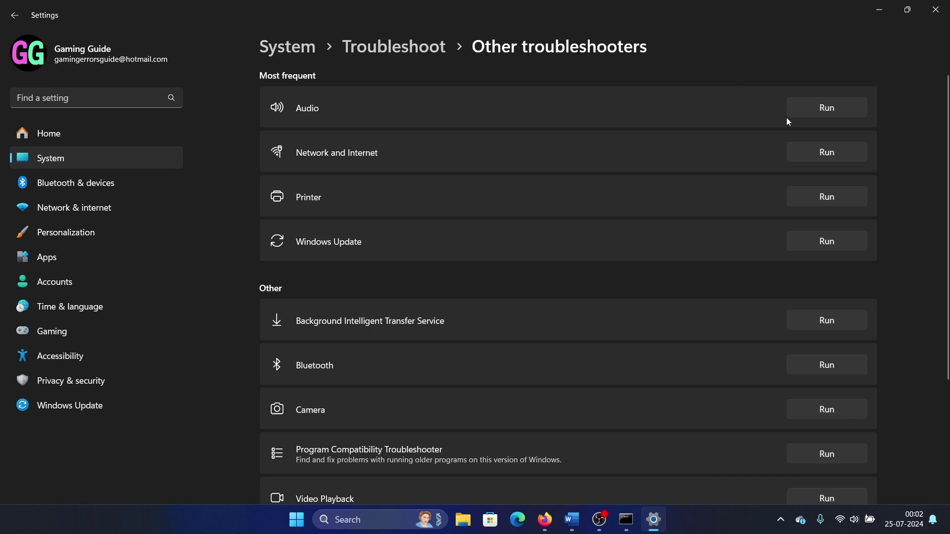
click(836, 247)
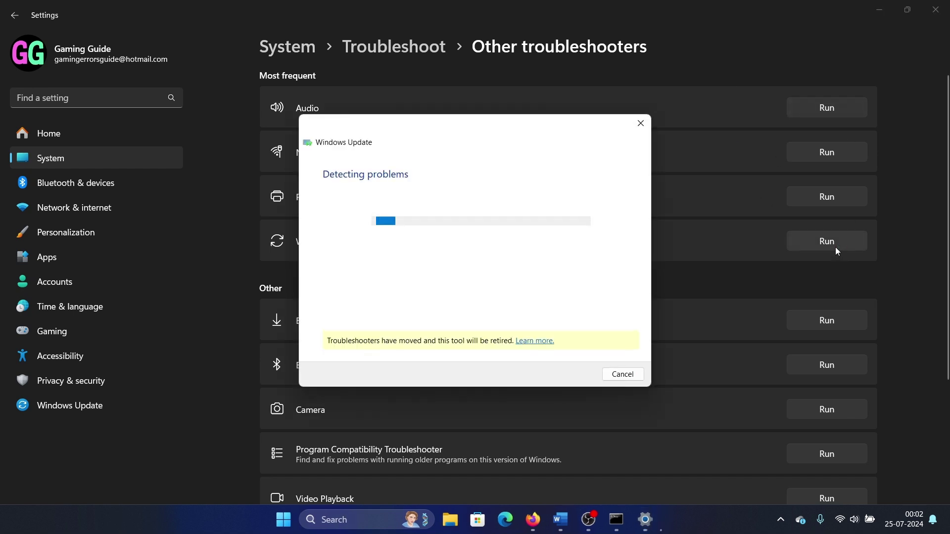
click(641, 124)
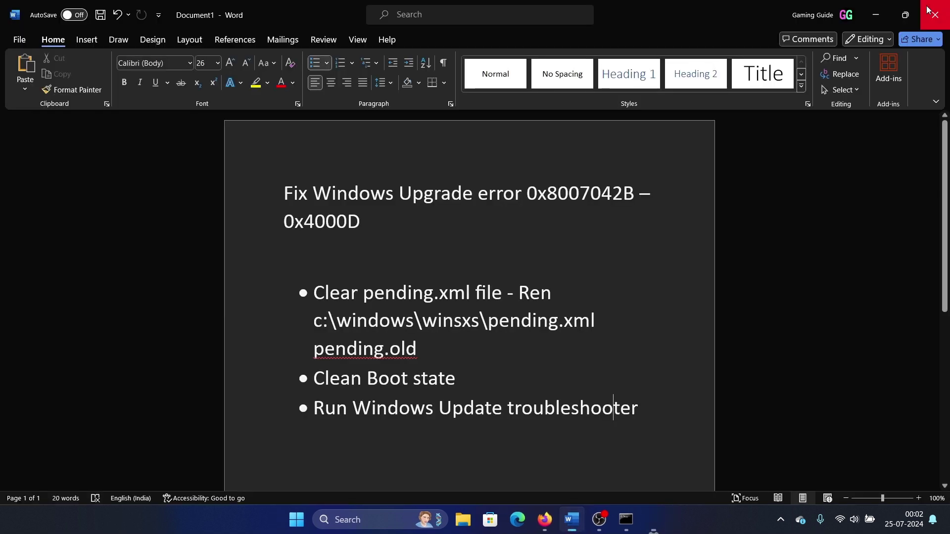